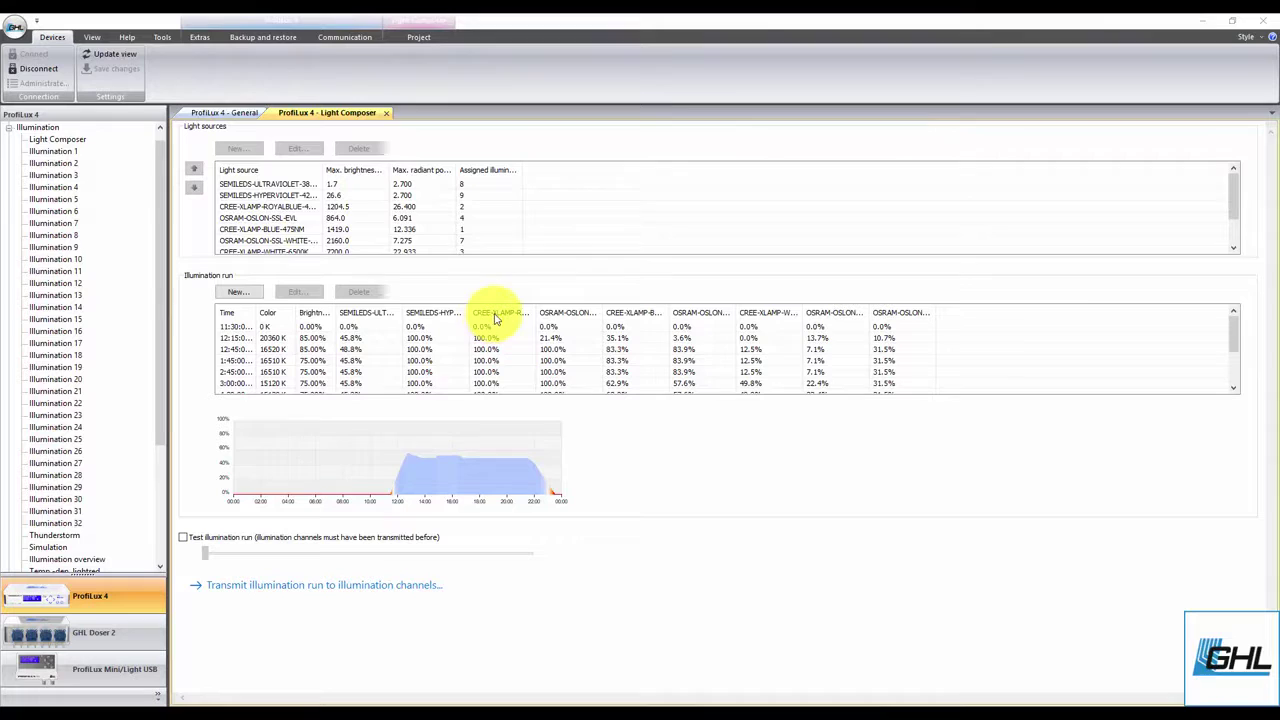
Save the Light Composer project as 'LX7 Acro Sched.lpc' in Mitras Light Projects
left_click(418, 40)
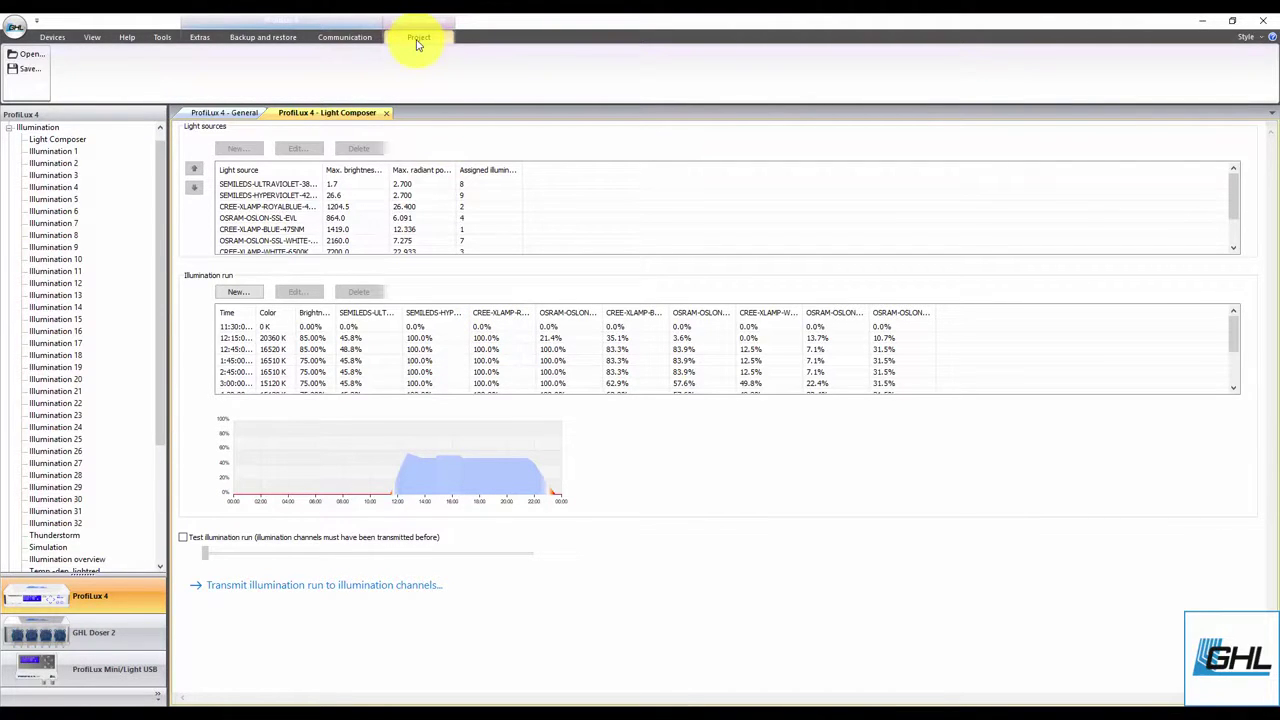
left_click(27, 70)
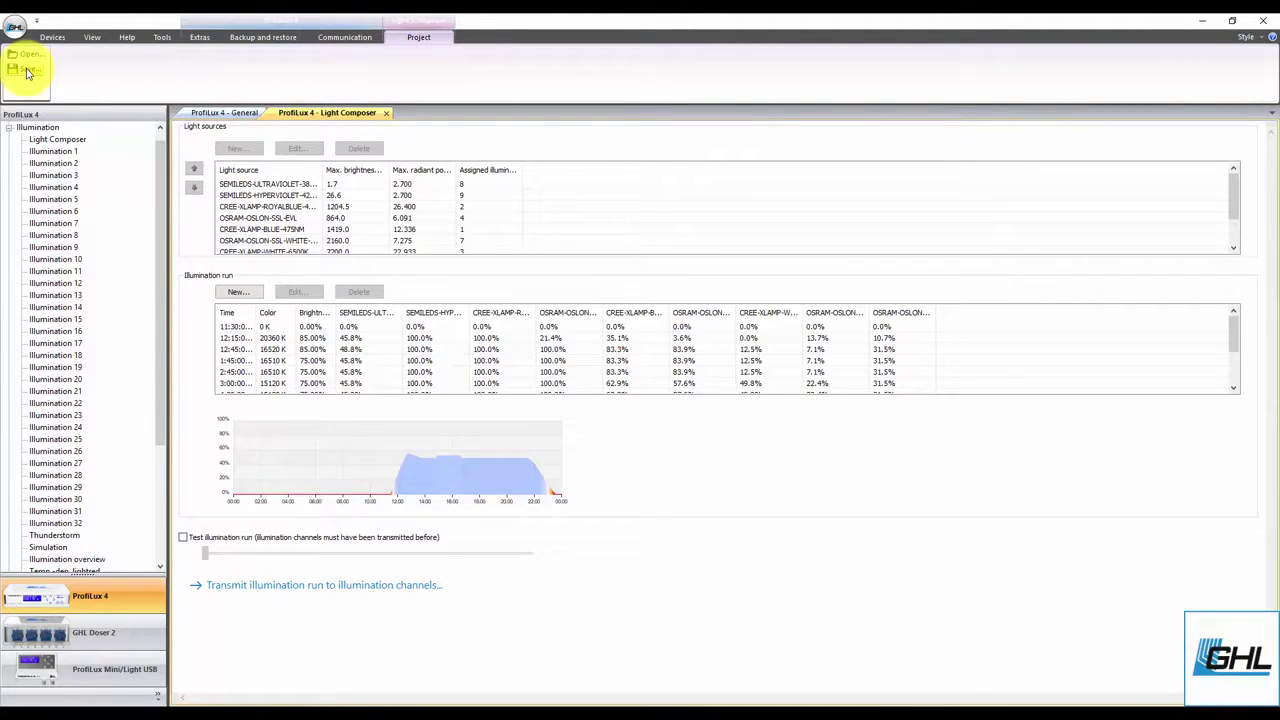
left_click(27, 70)
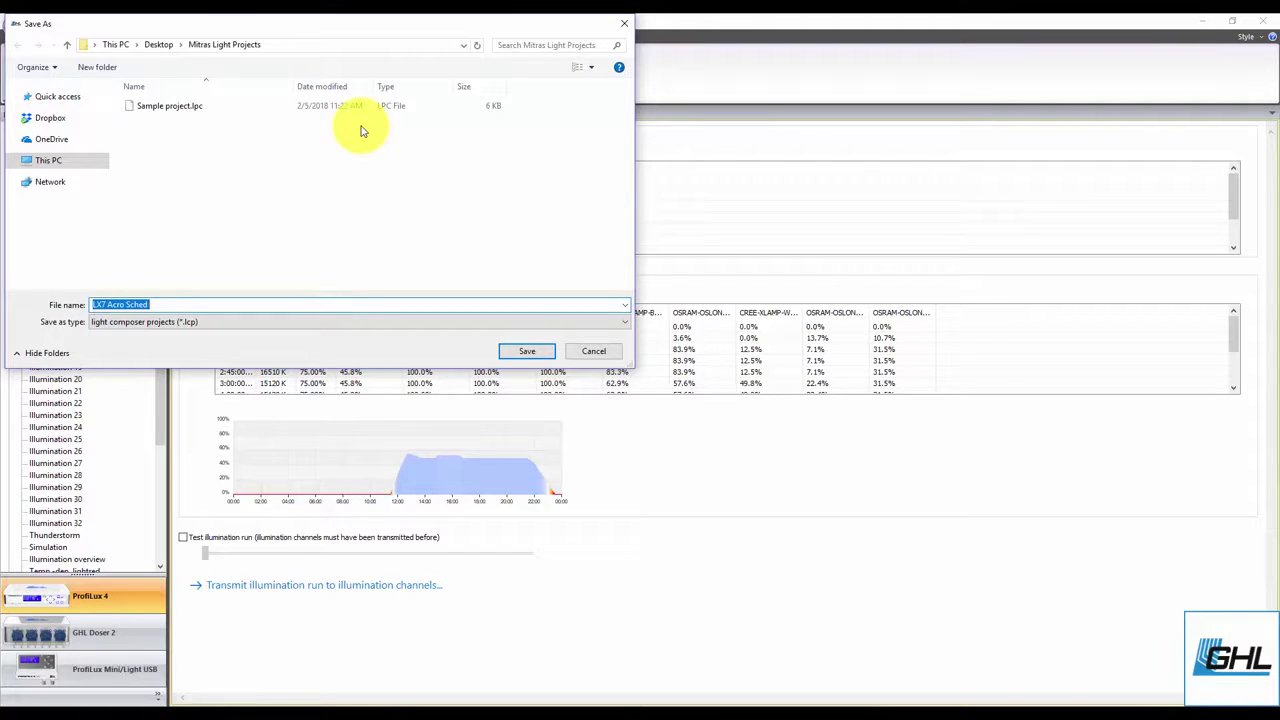
left_click(524, 351)
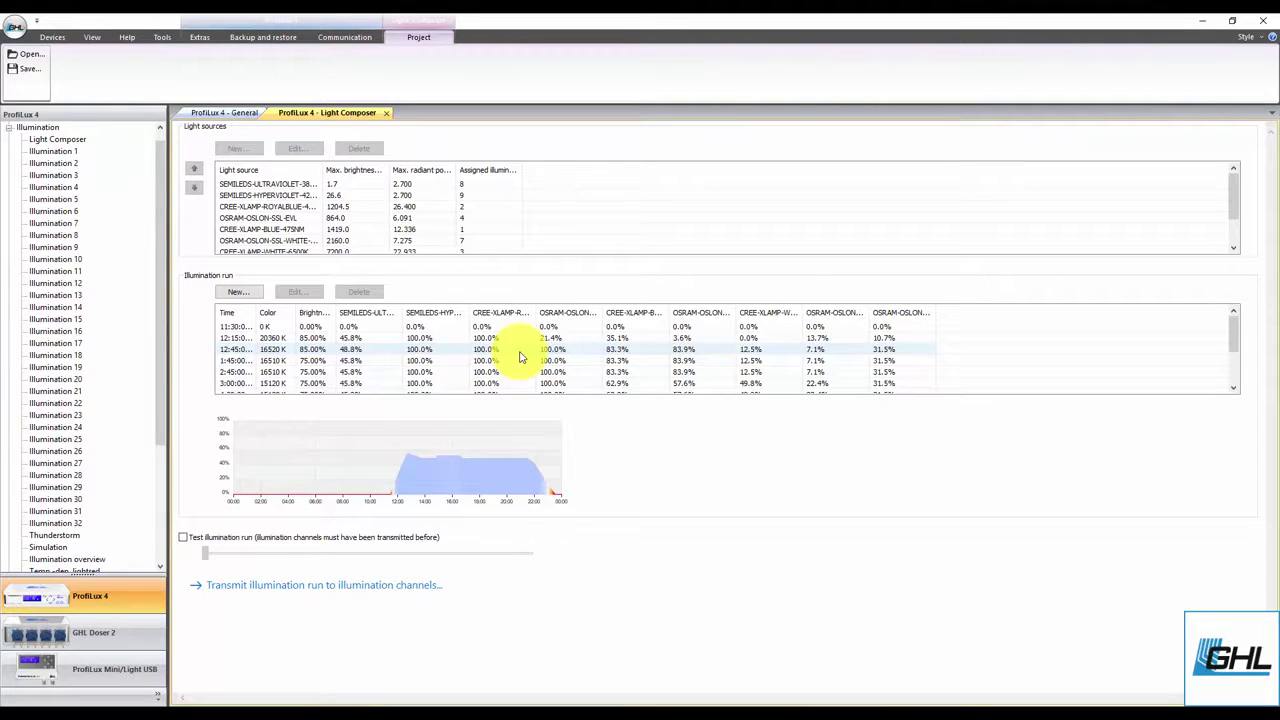
Open 'Sample project.lpc' from Mitras Light Projects into the Light Composer
left_click(33, 54)
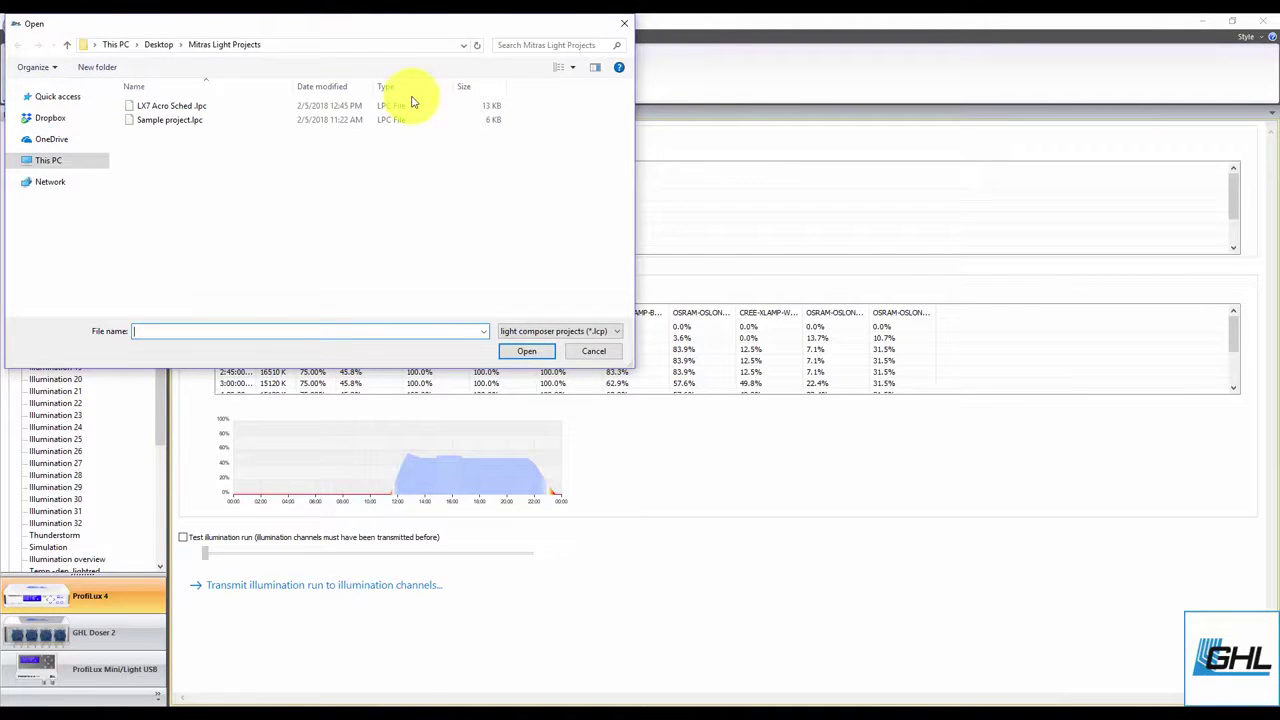
left_click(337, 120)
left_click(526, 350)
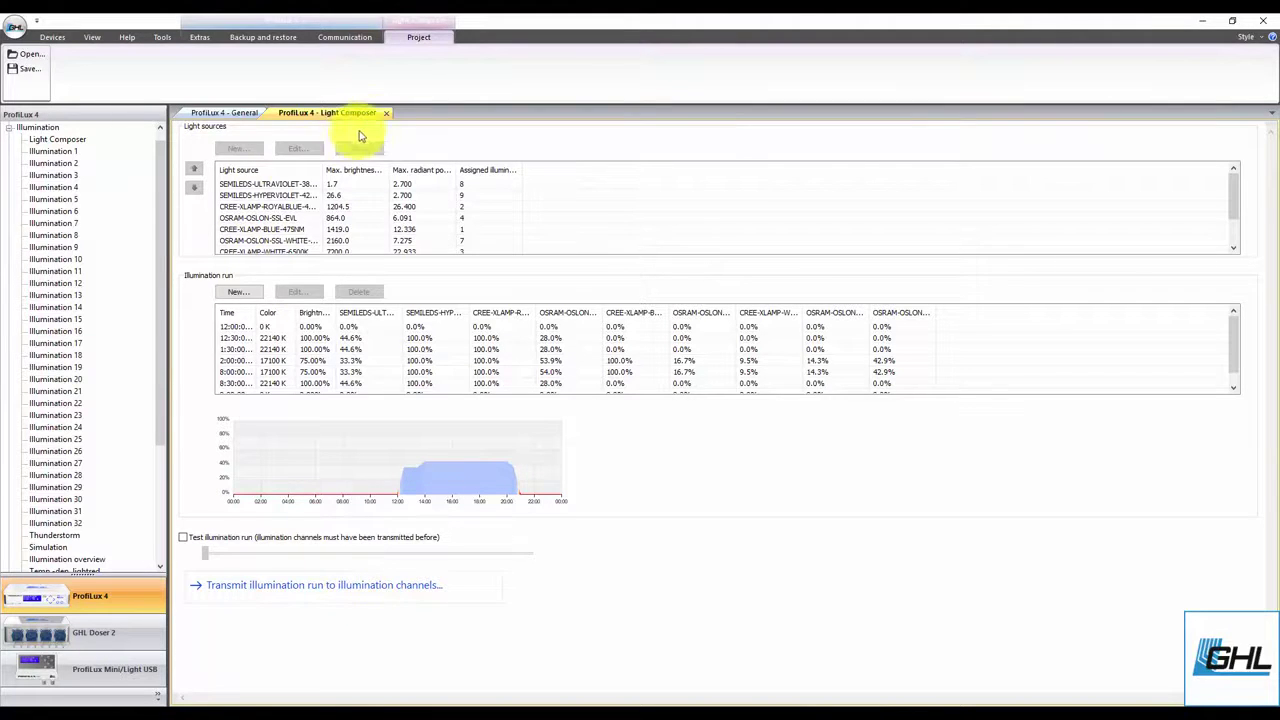
Close the Light Composer and restart it with own project 'LX7 Acro Sched.lpc' loaded
left_click(386, 115)
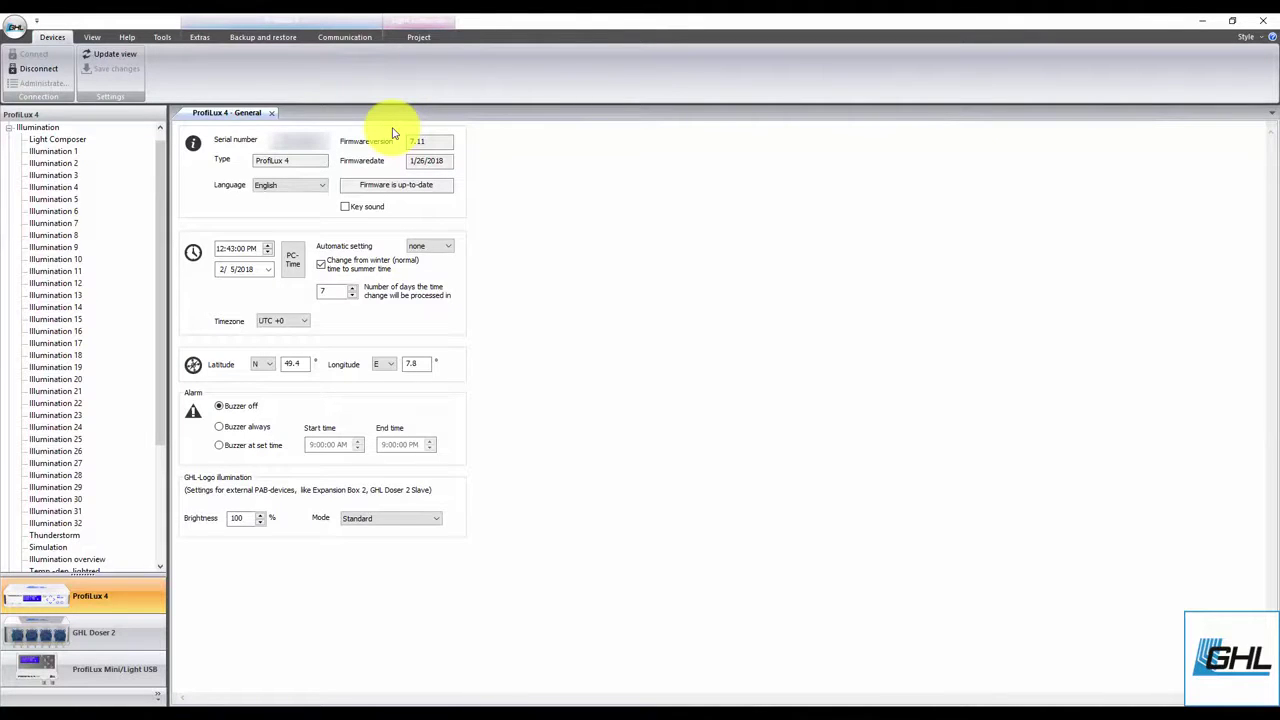
left_click(57, 139)
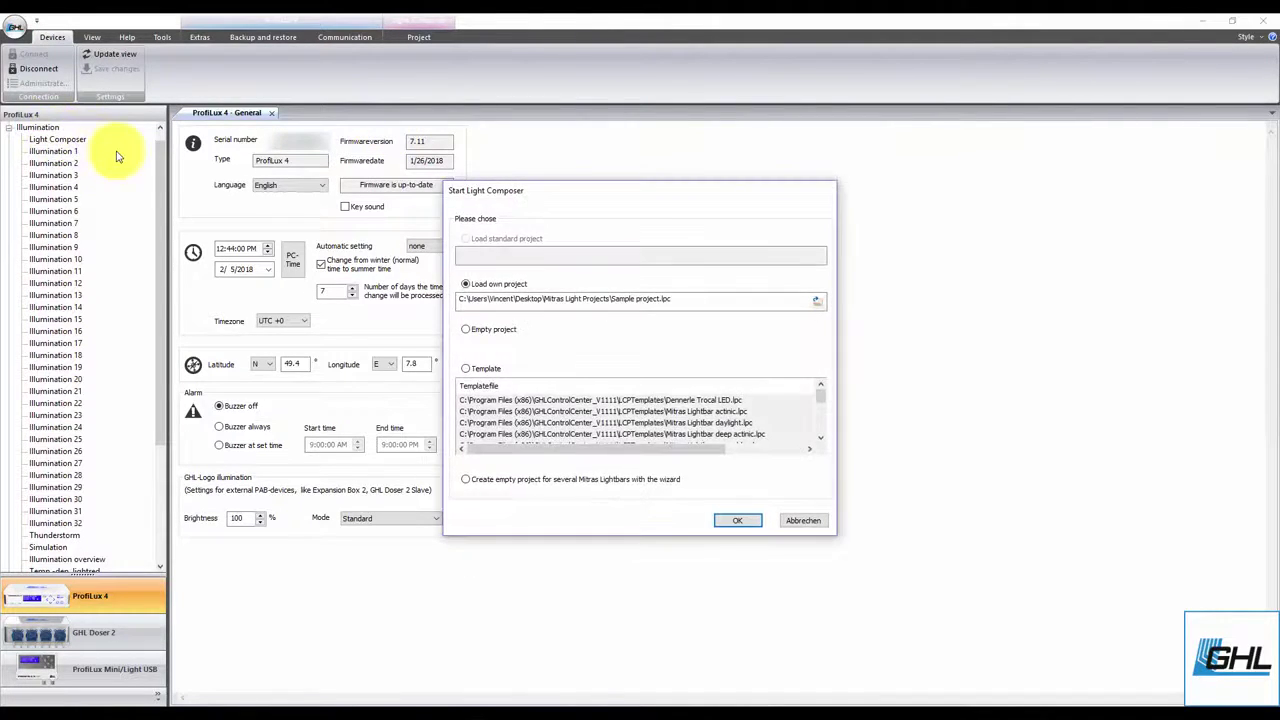
left_click(818, 302)
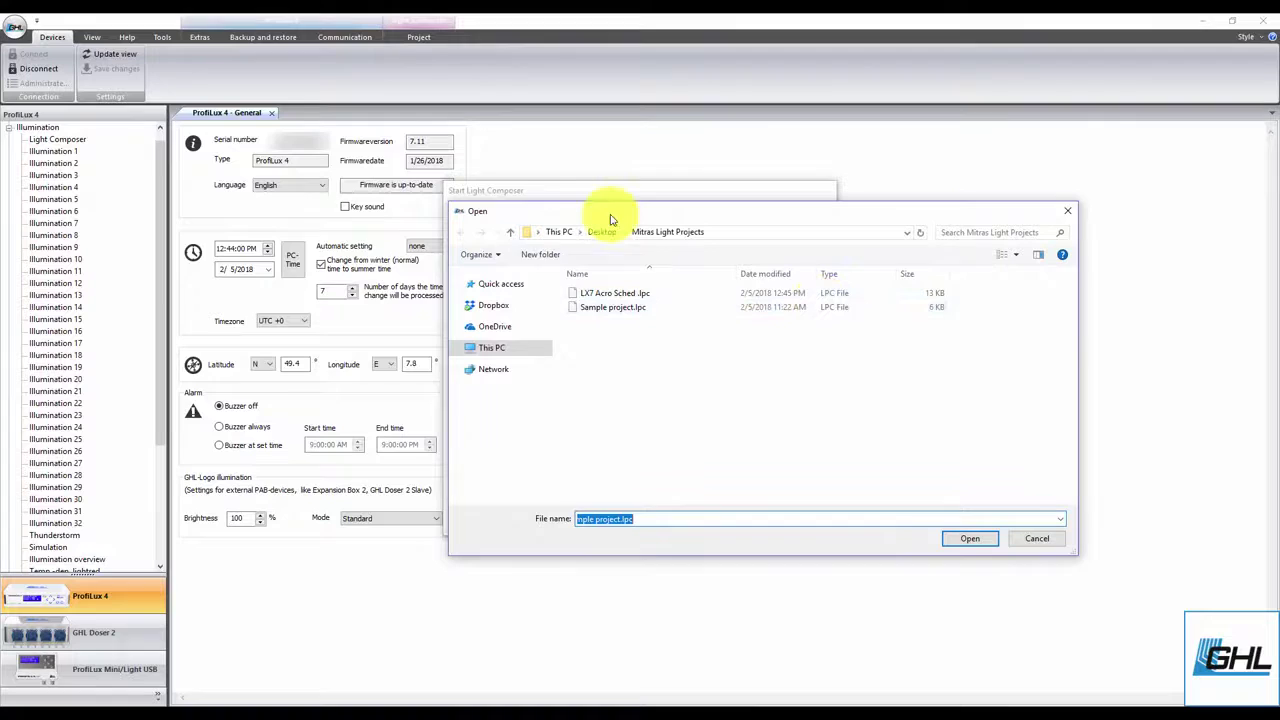
left_click(633, 297)
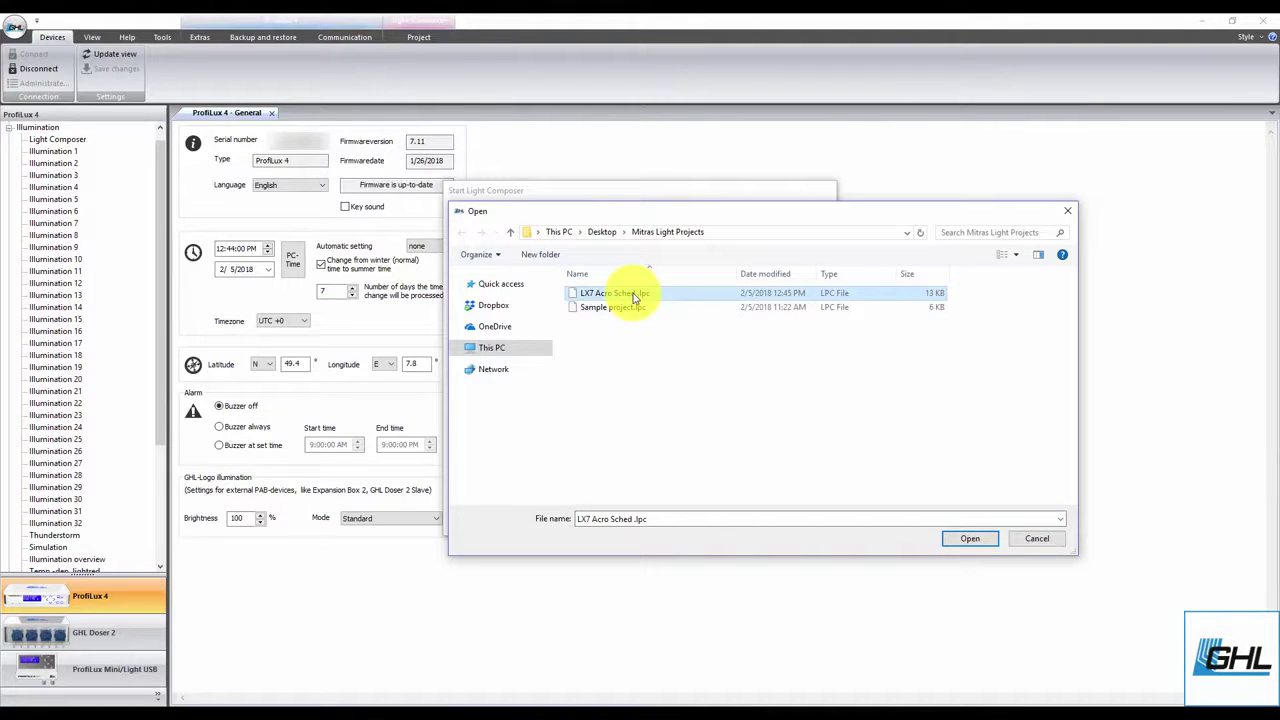
left_click(968, 545)
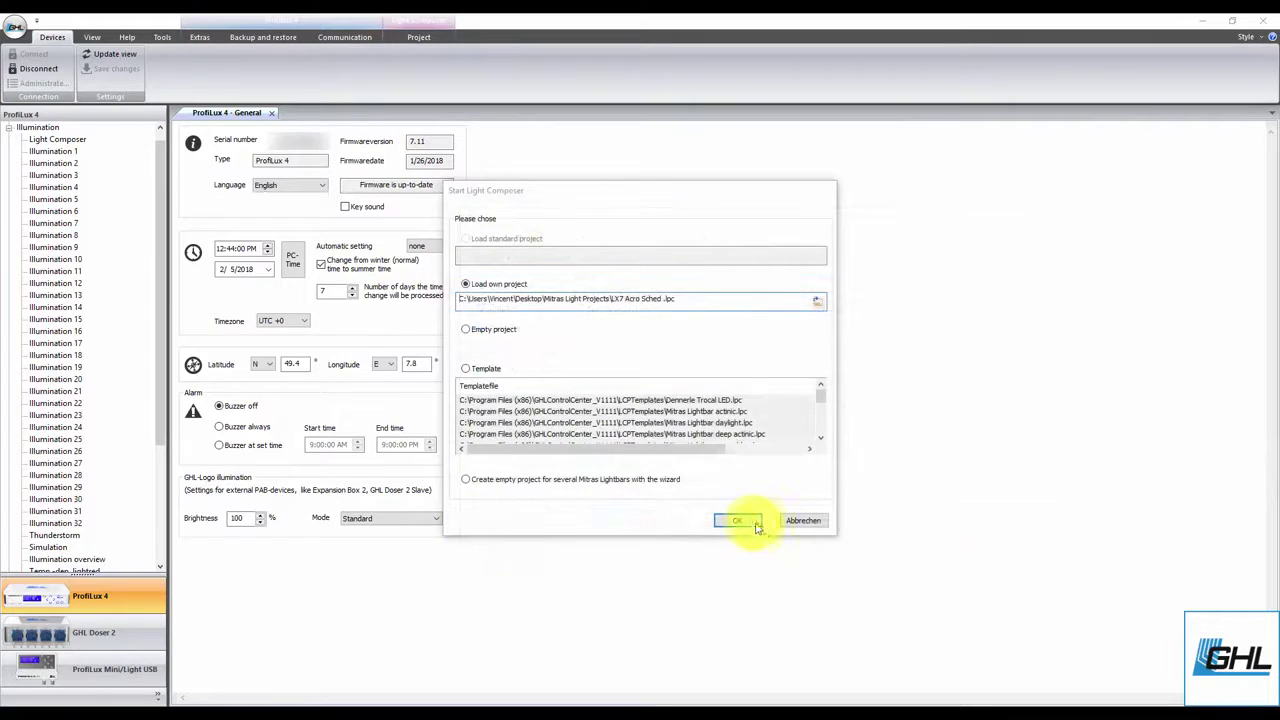
left_click(745, 520)
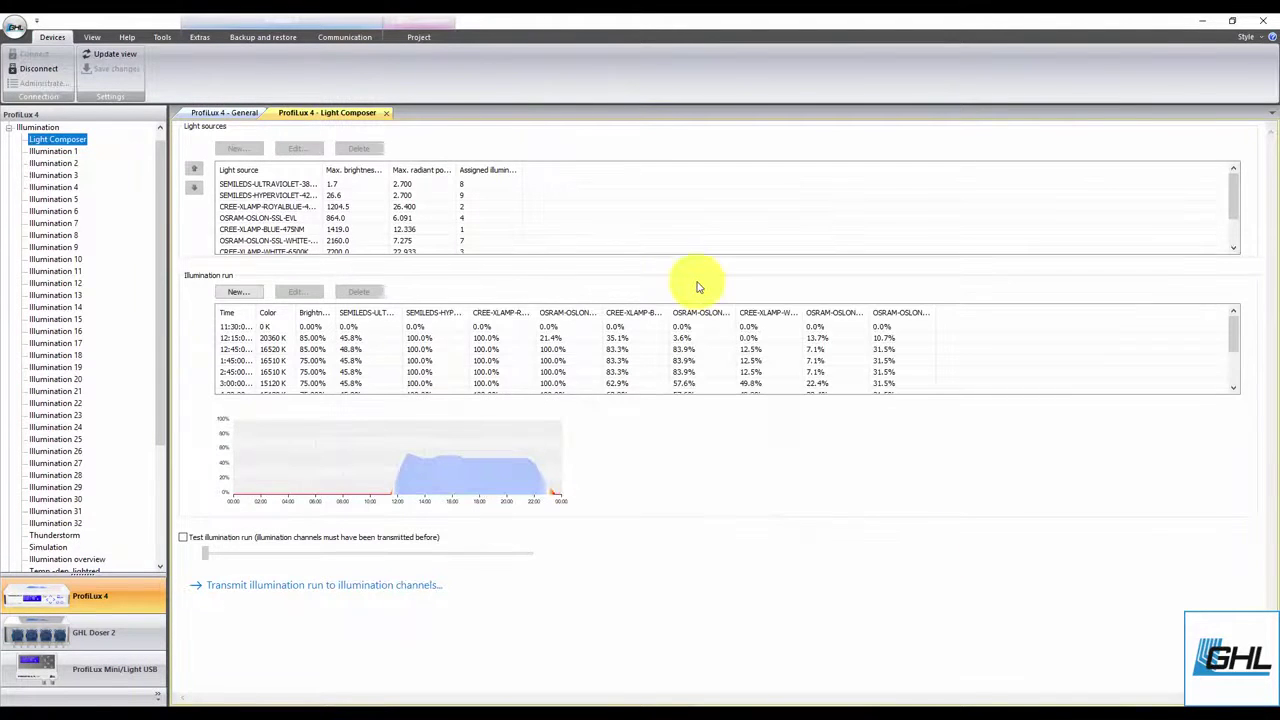